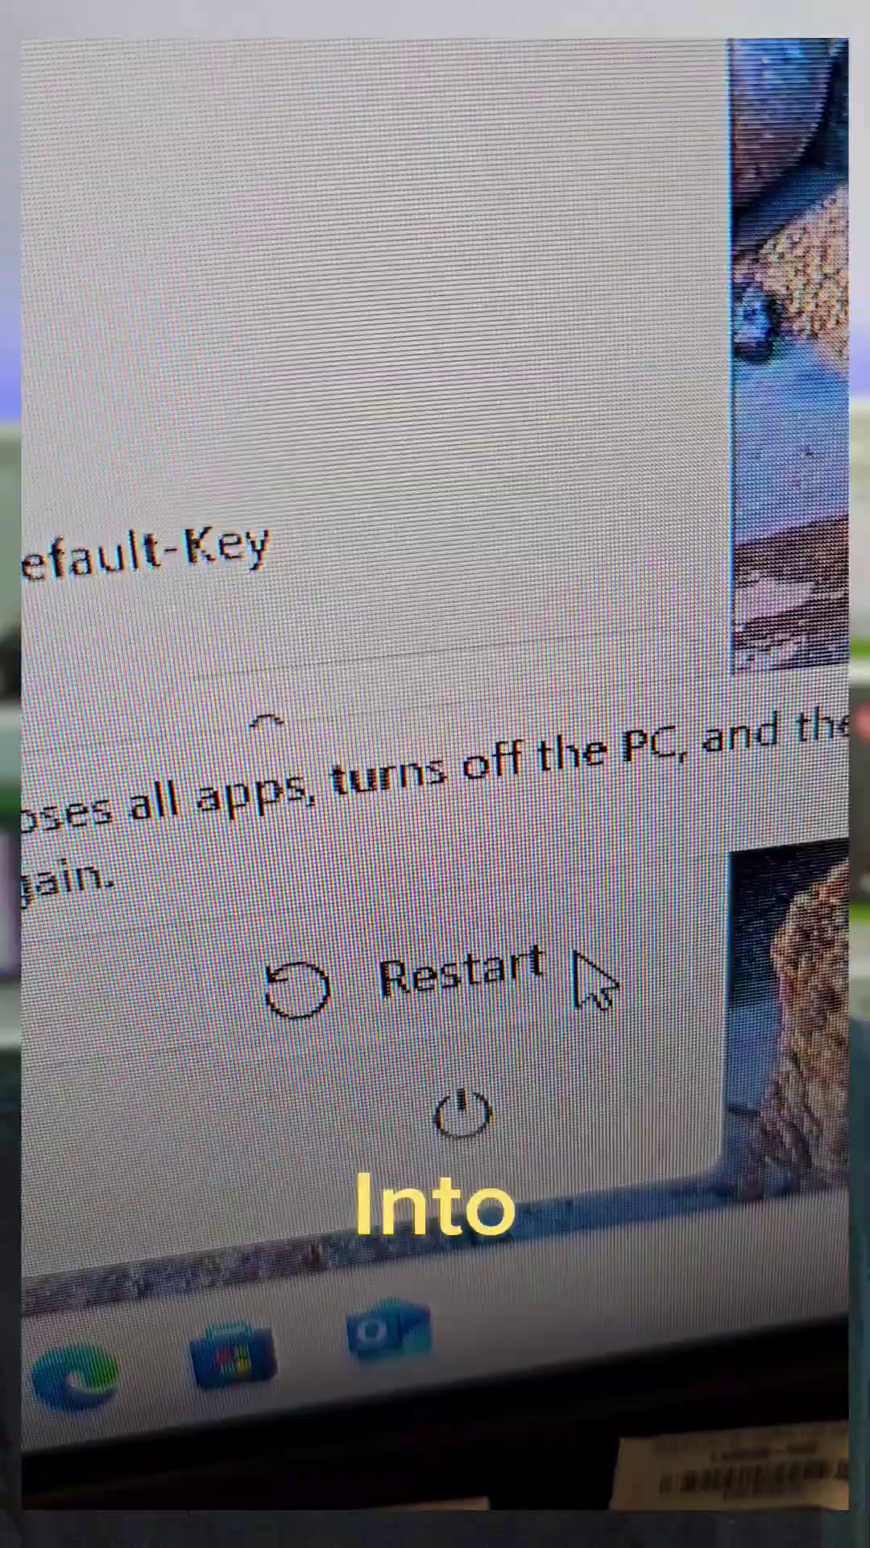
Go through Troubleshoot and Advanced options to reach Startup Settings
key(Down)
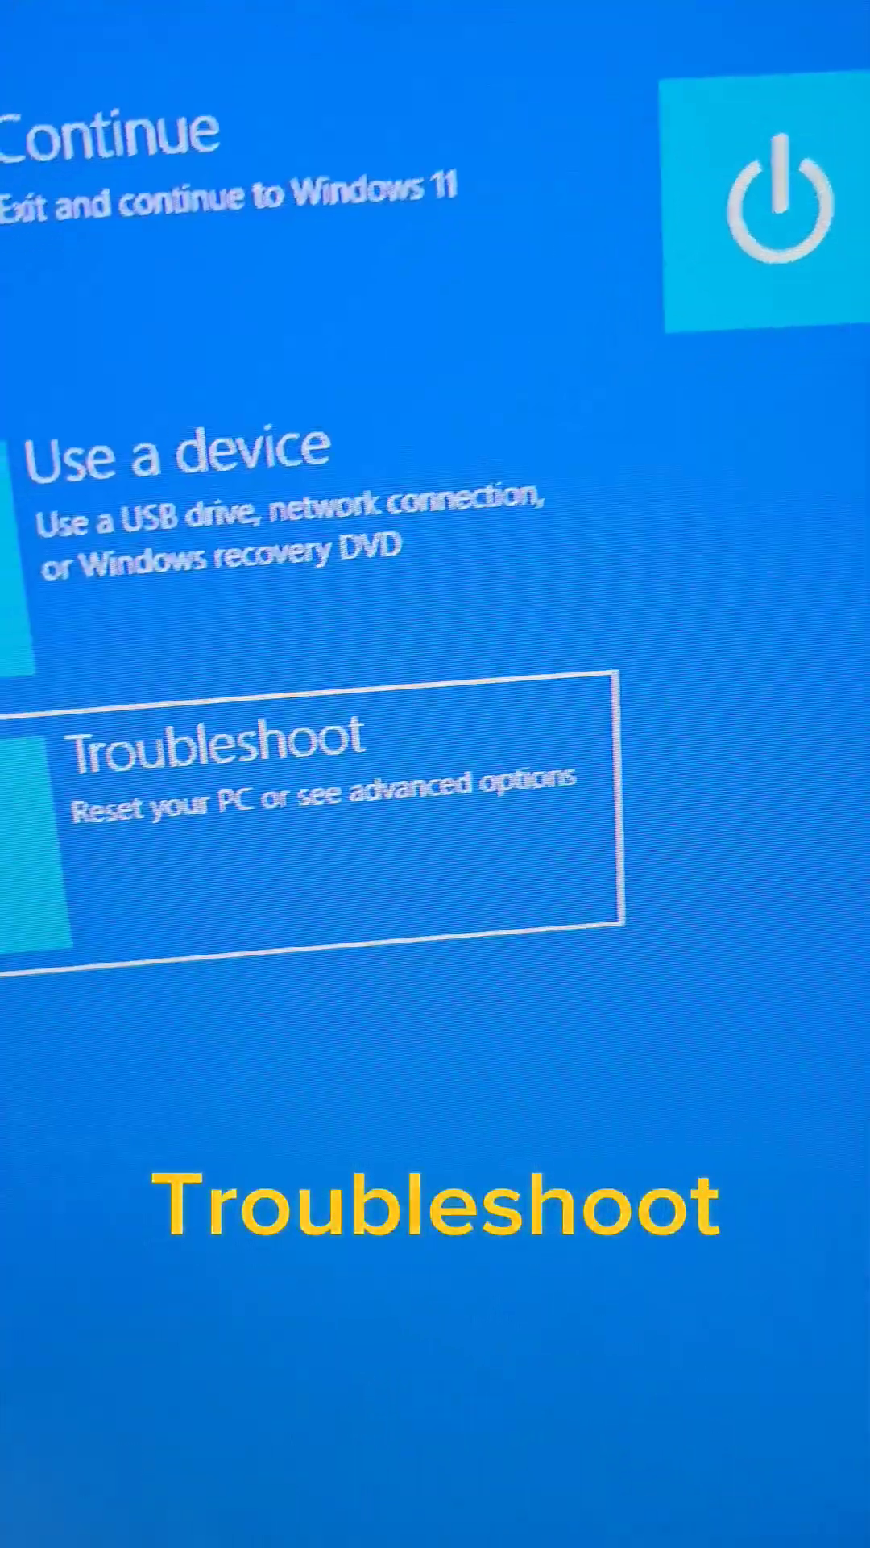
key(Down)
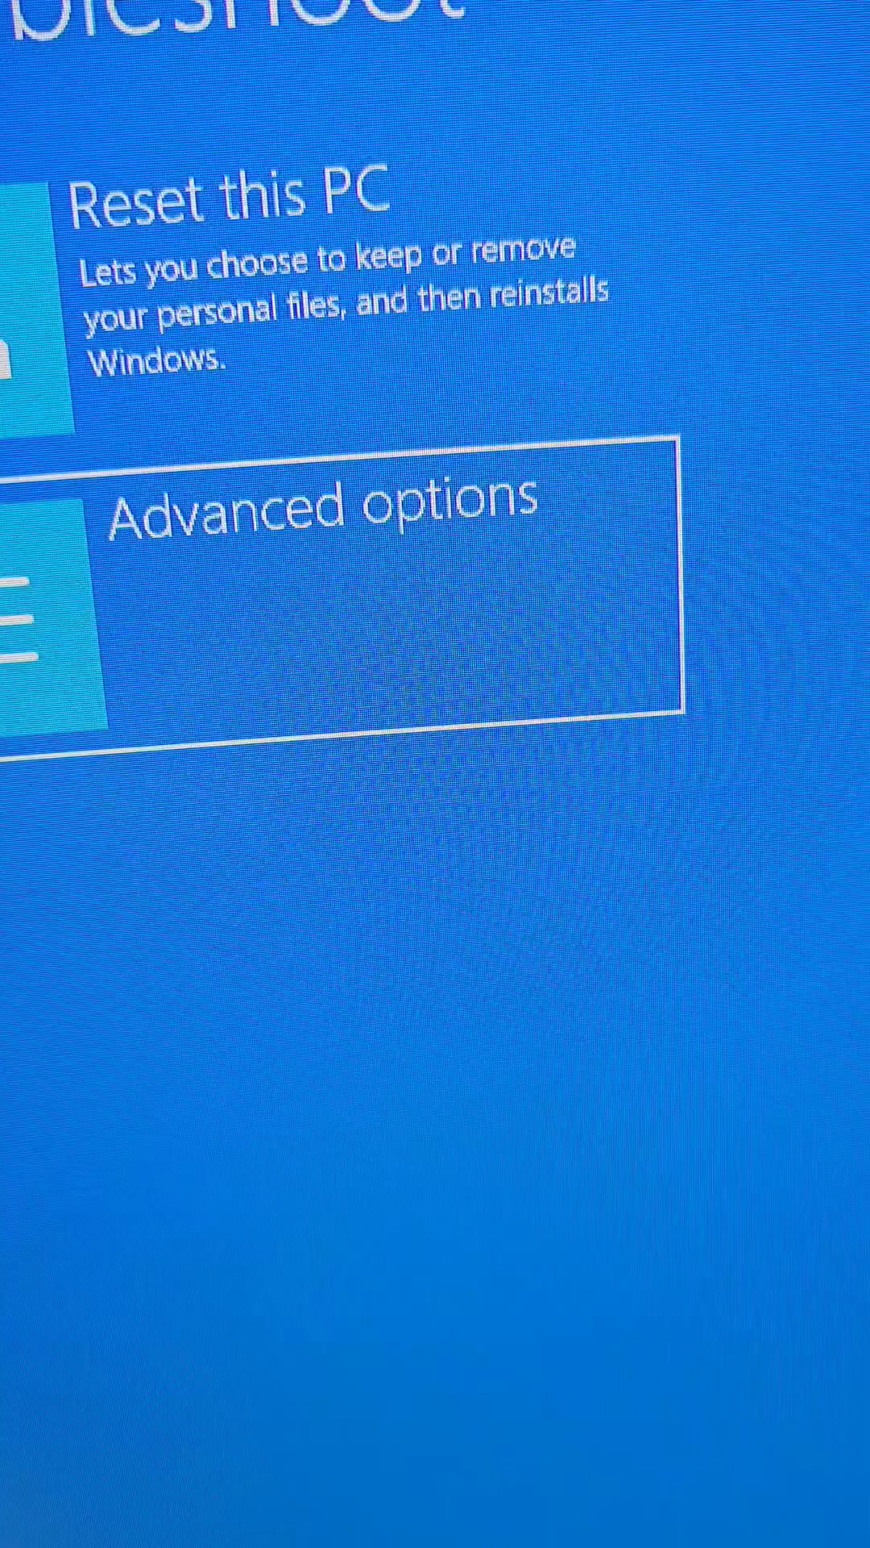
key(Return)
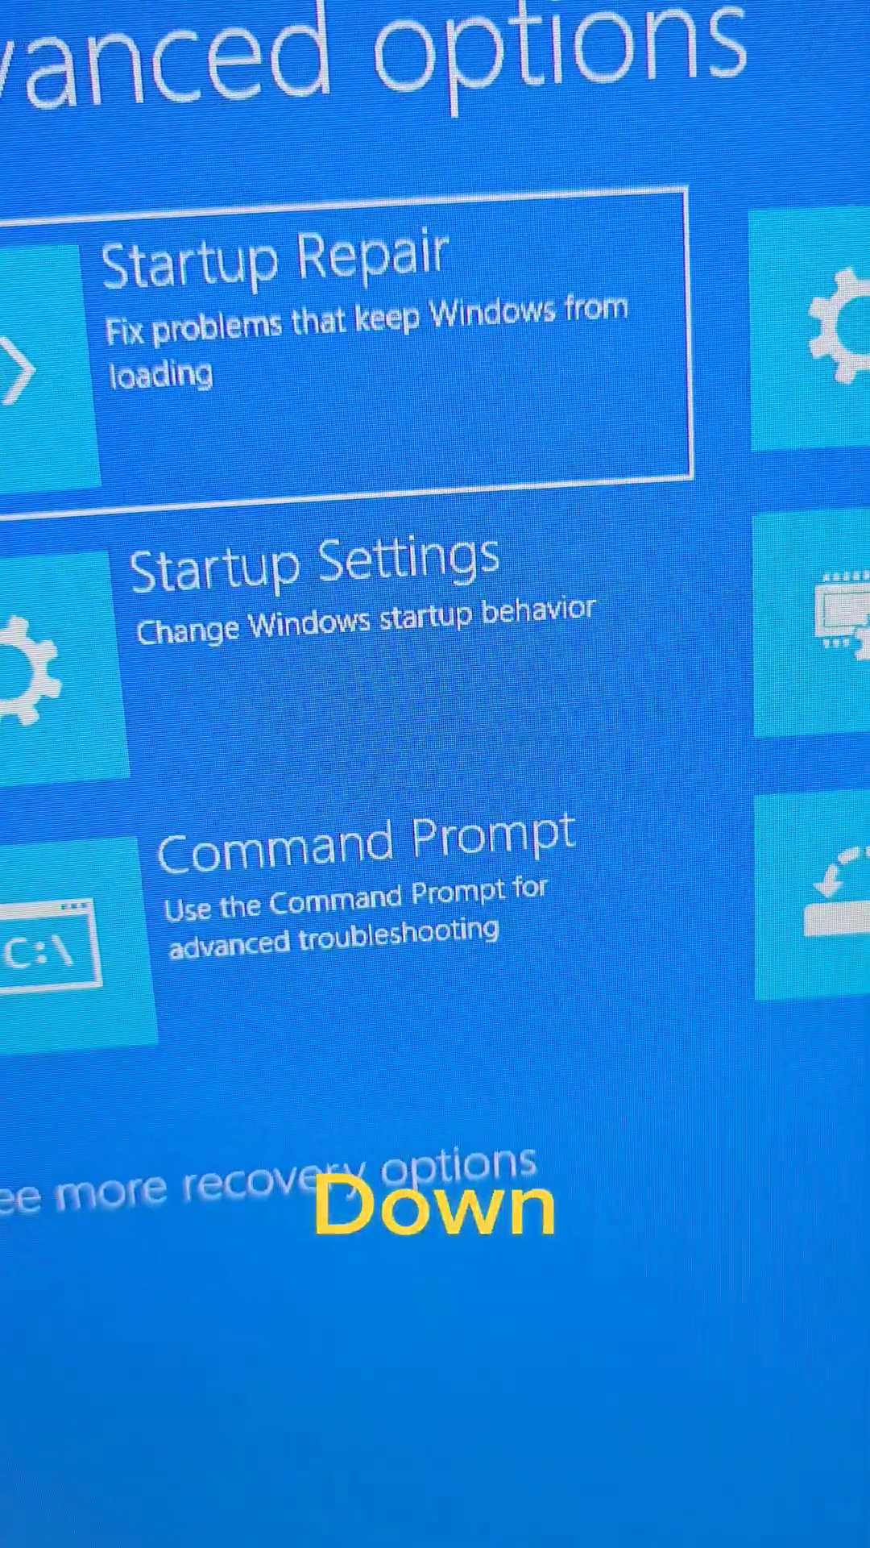
key(Down)
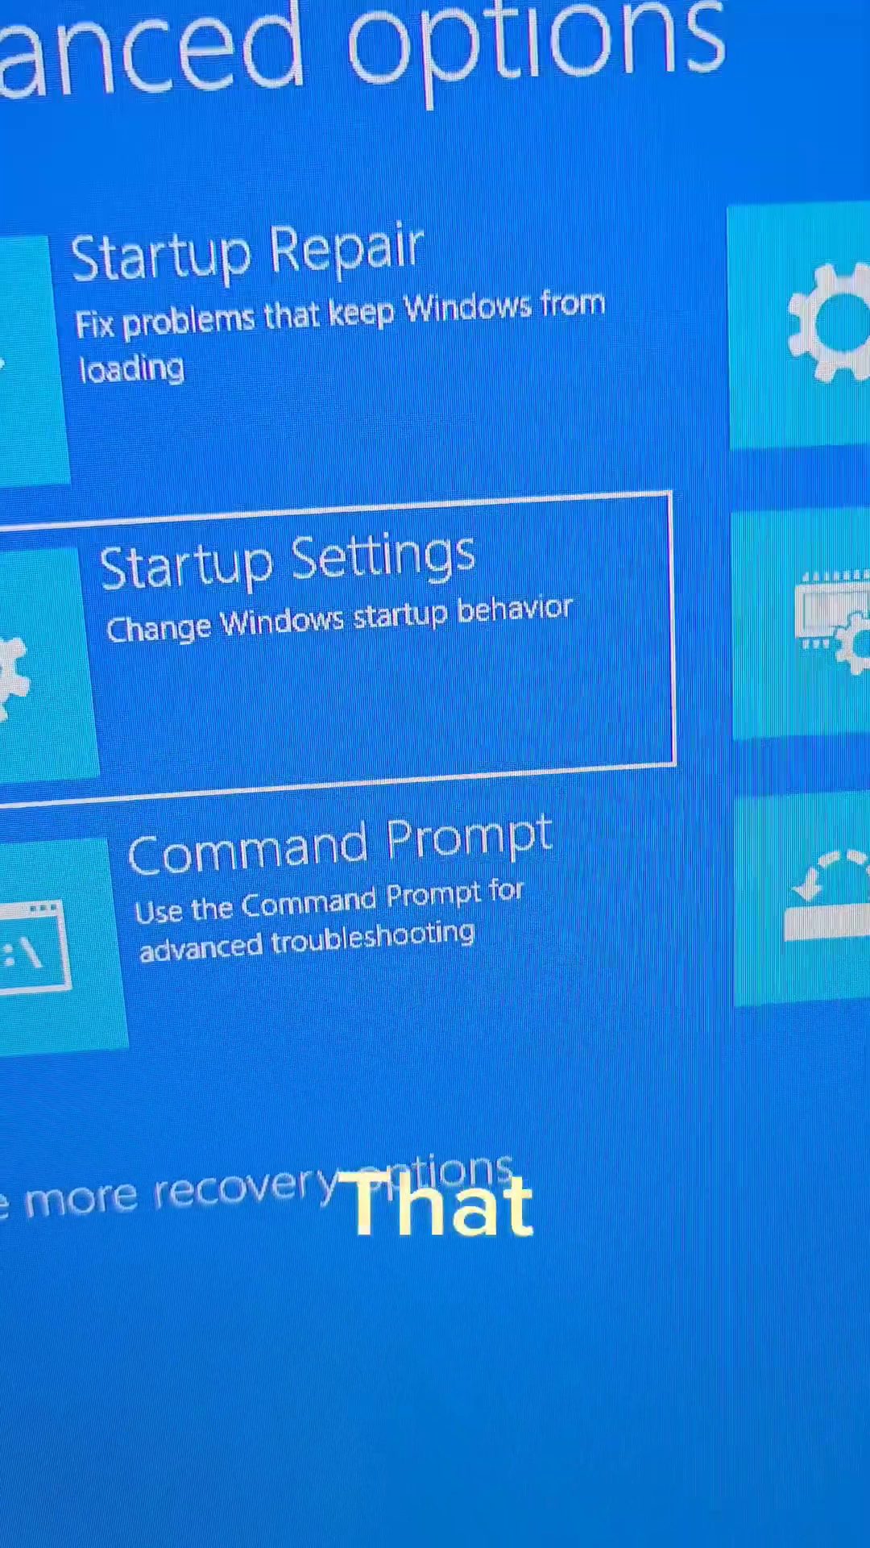
key(Return)
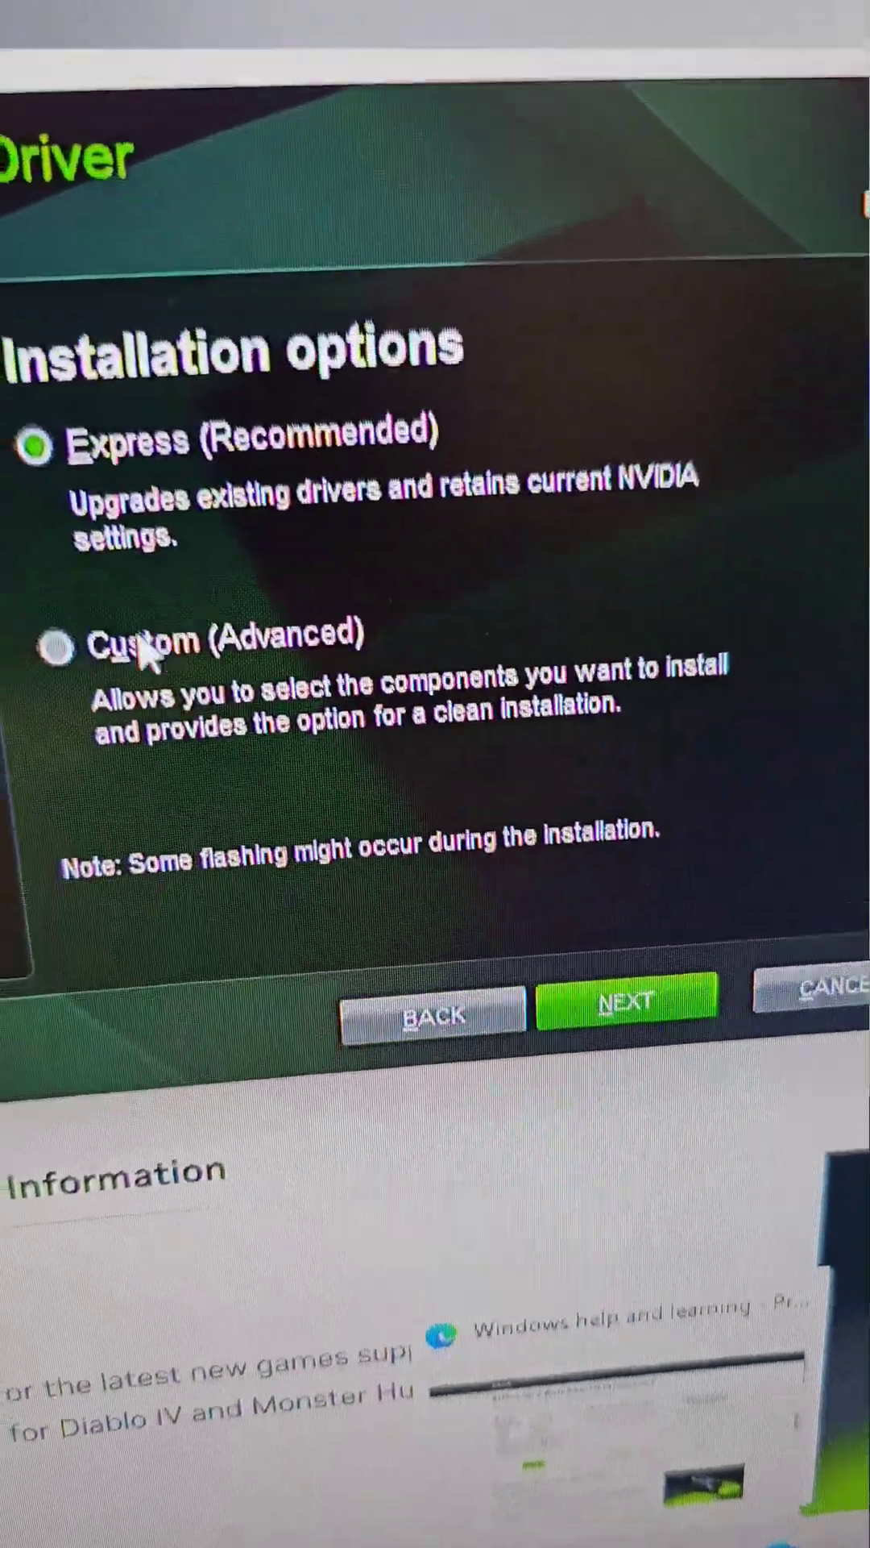
Choose the Custom (Advanced) install type and enable Perform a clean installation
click(143, 647)
click(626, 1003)
click(147, 893)
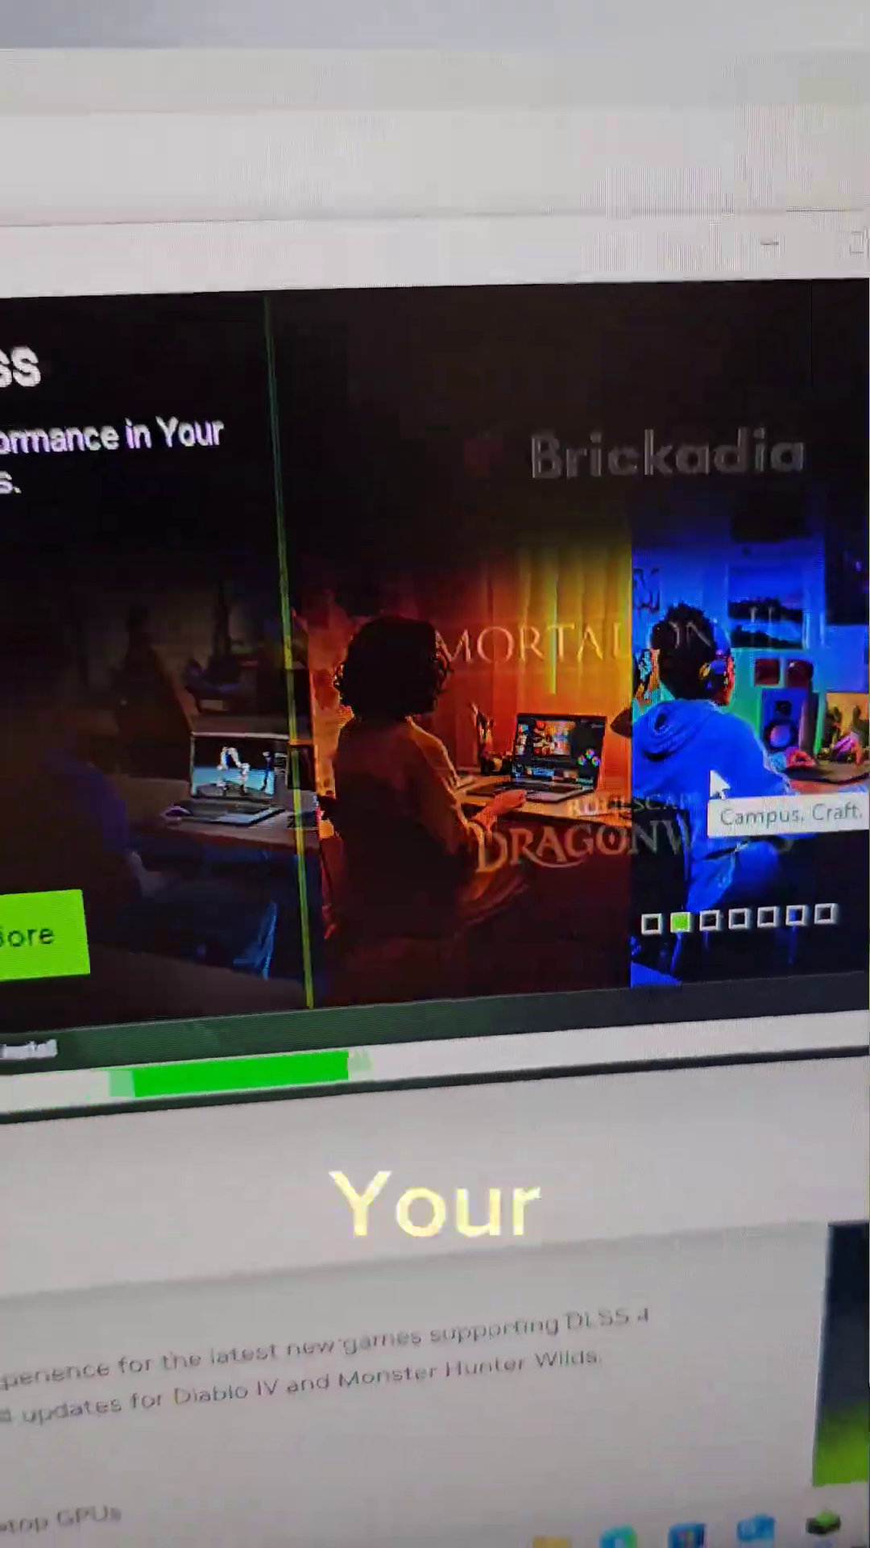